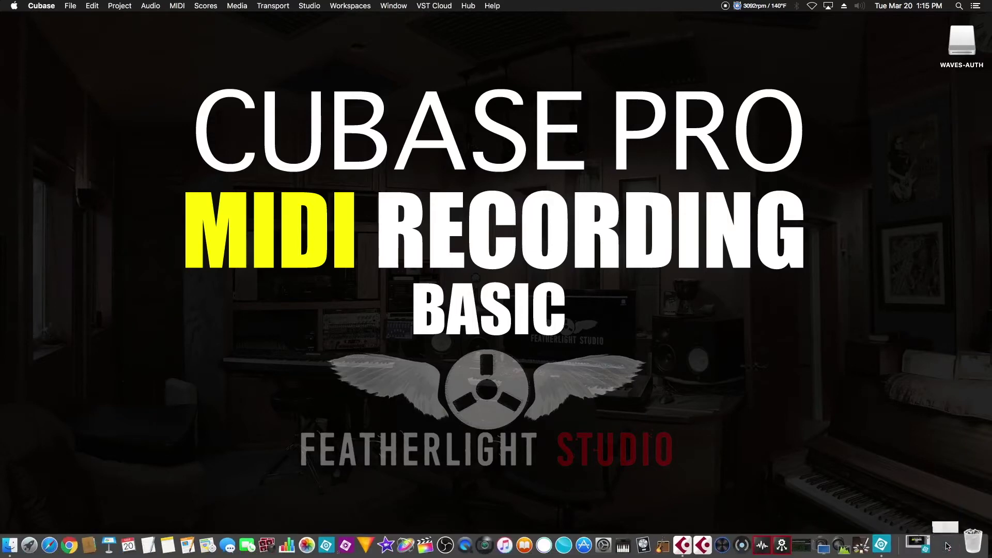
# Restore the minimized empty untitled Cubase project window from the Dock.
pyautogui.click(948, 545)
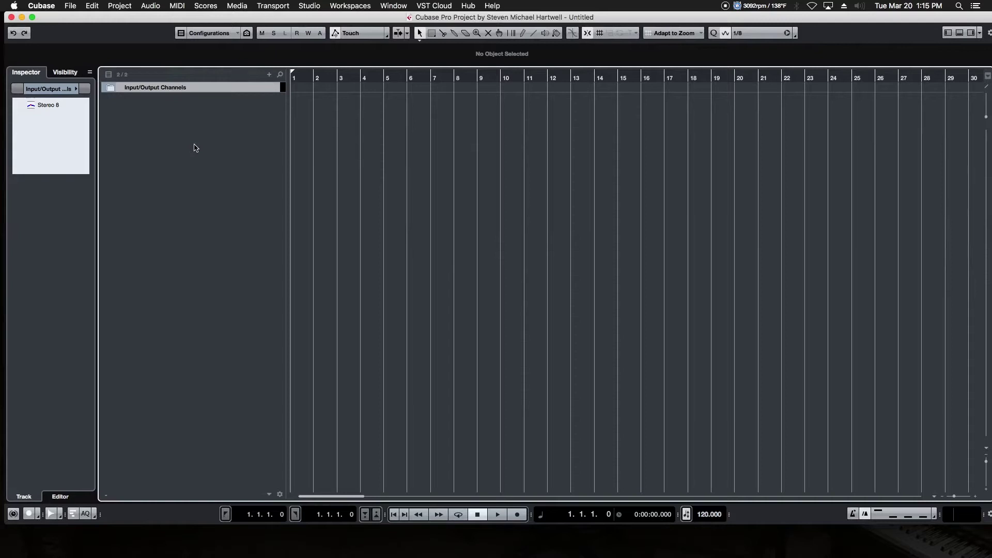
# Open the Add Instrument Track dialog from the + button's track-type menu.
pyautogui.click(246, 176)
pyautogui.rightClick(247, 178)
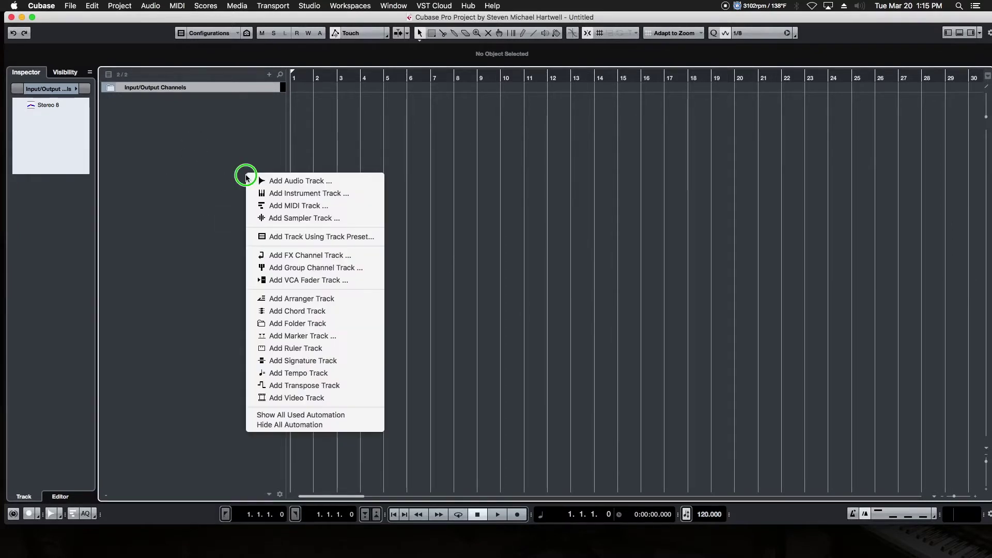
pyautogui.click(246, 177)
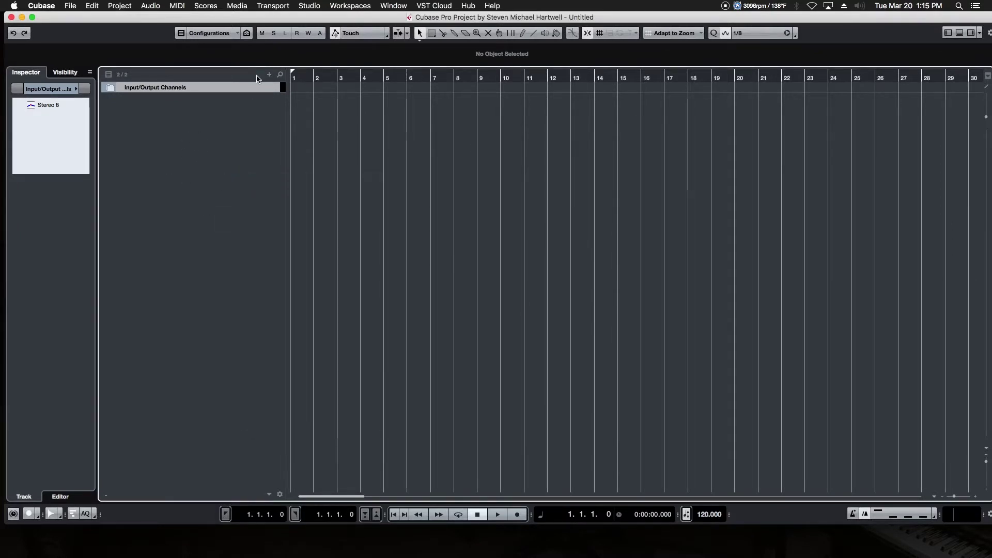
pyautogui.click(270, 75)
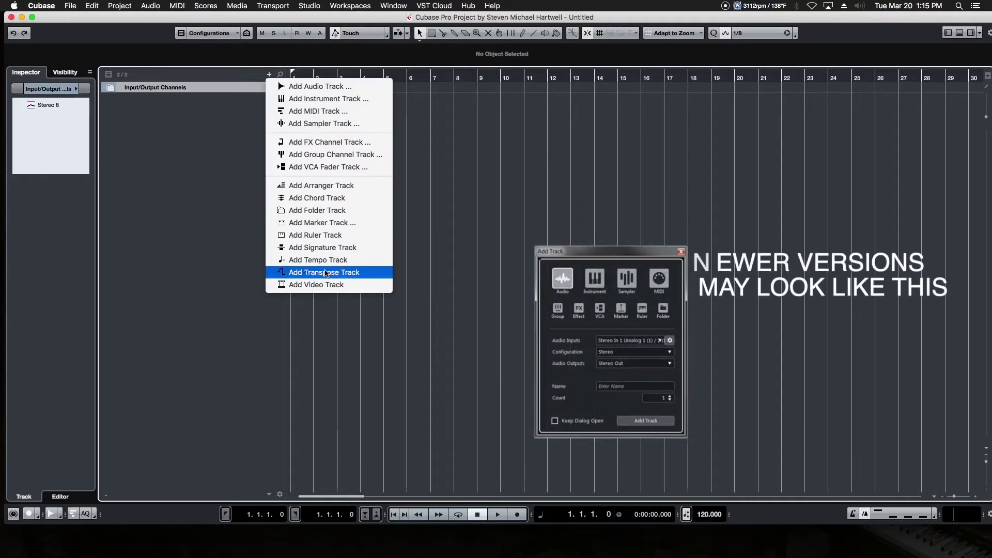
pyautogui.click(329, 100)
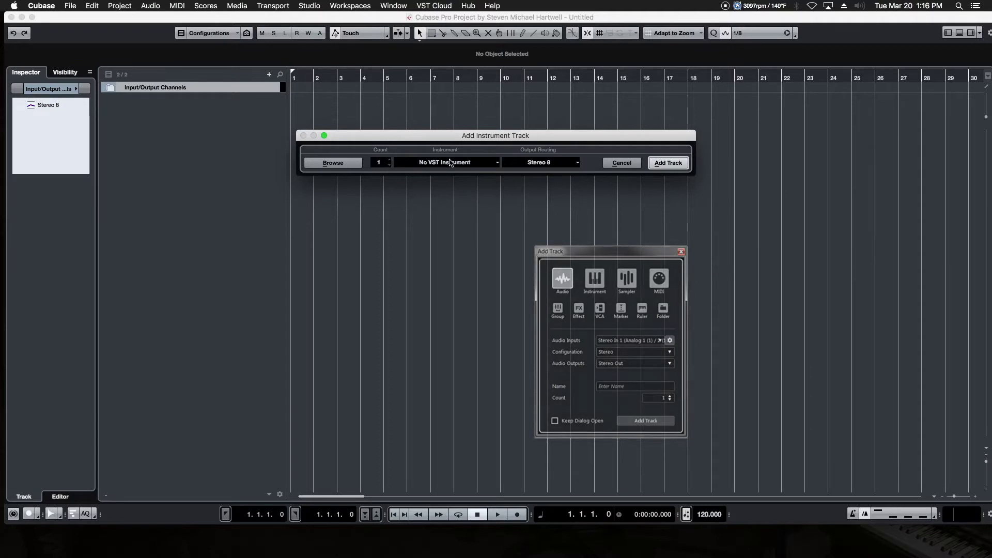
# Add one instrument track using HALion Sonic SE as its instrument.
pyautogui.click(468, 163)
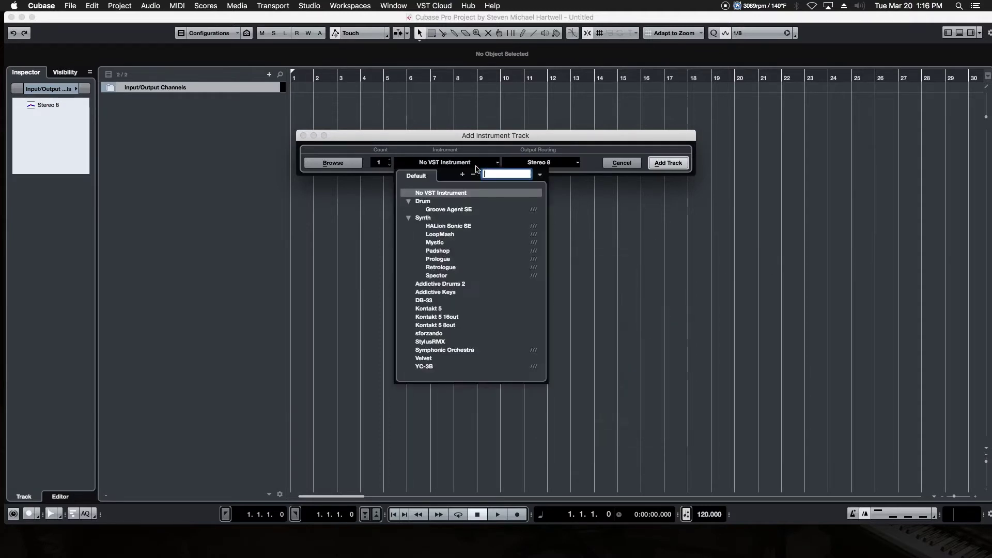
pyautogui.click(448, 226)
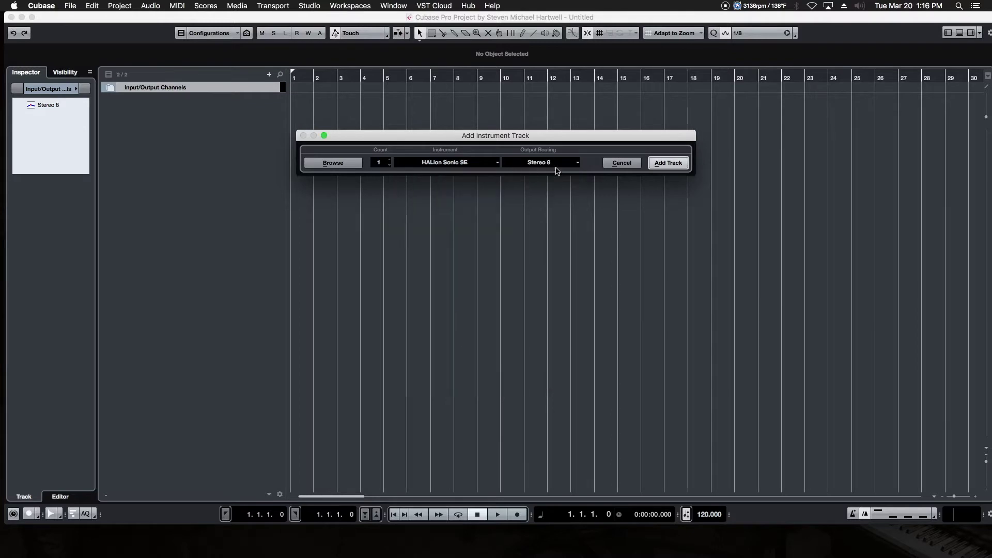
pyautogui.click(669, 163)
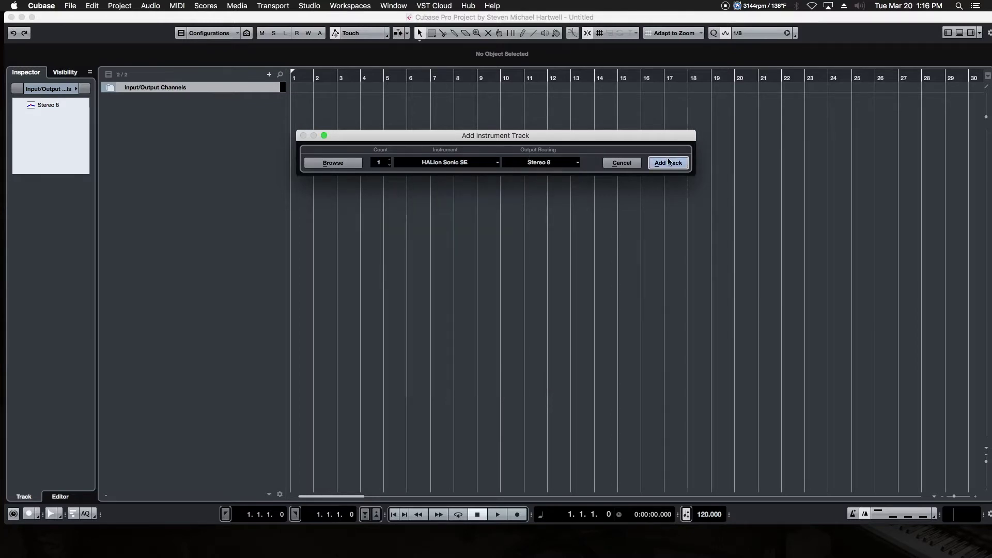
pyautogui.click(669, 162)
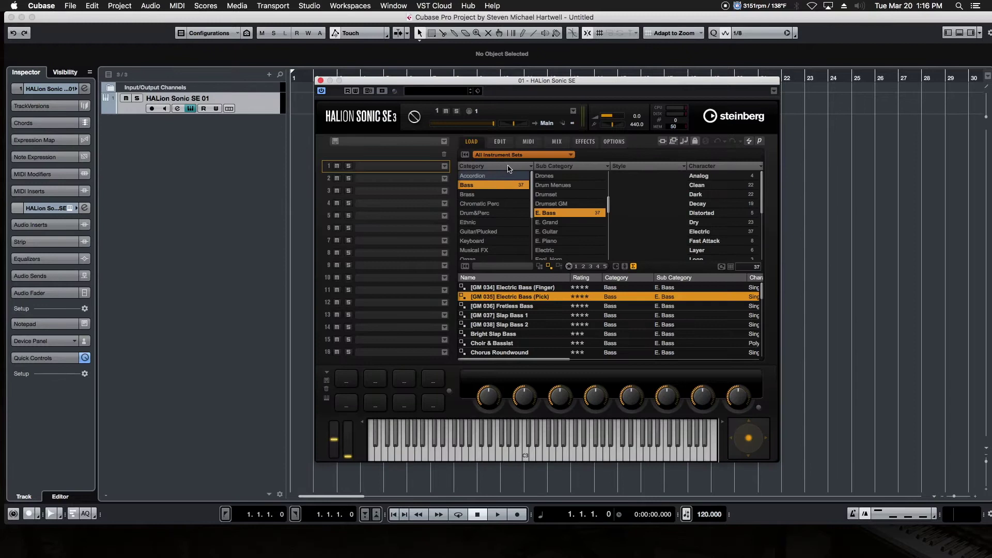
pyautogui.moveTo(501, 83)
pyautogui.mouseDown()
pyautogui.moveTo(500, 122)
pyautogui.moveTo(500, 66)
pyautogui.moveTo(500, 85)
pyautogui.mouseUp()
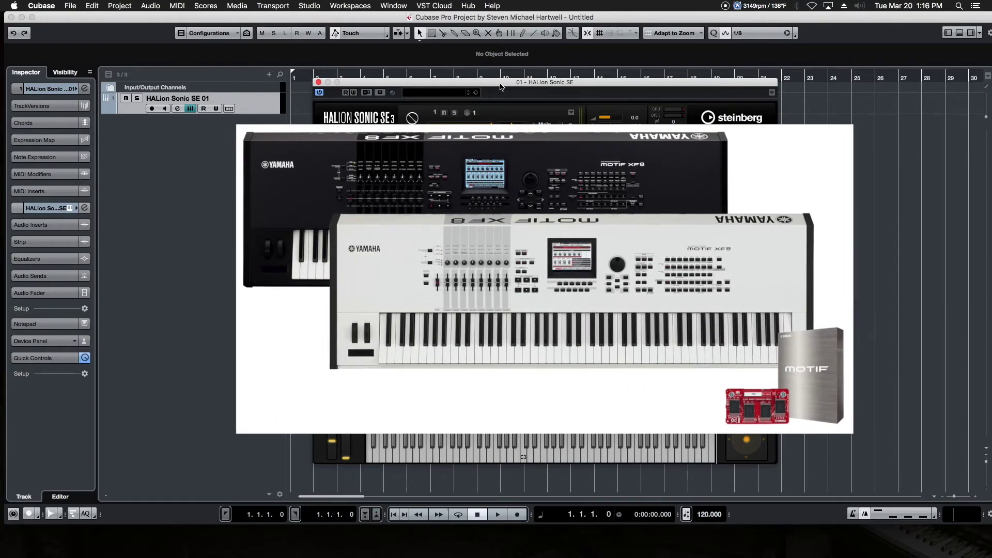
pyautogui.moveTo(500, 87); pyautogui.dragTo(502, 82)
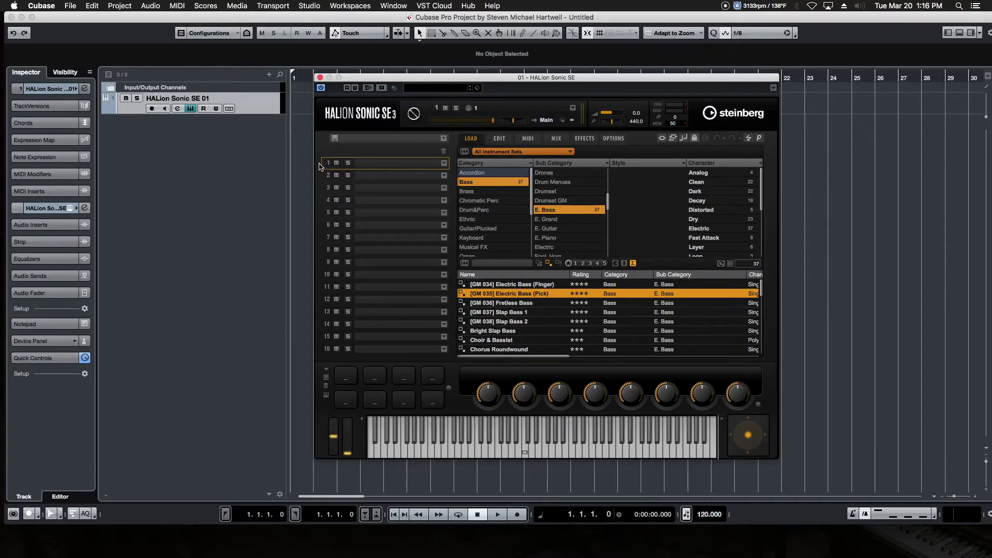
pyautogui.click(376, 177)
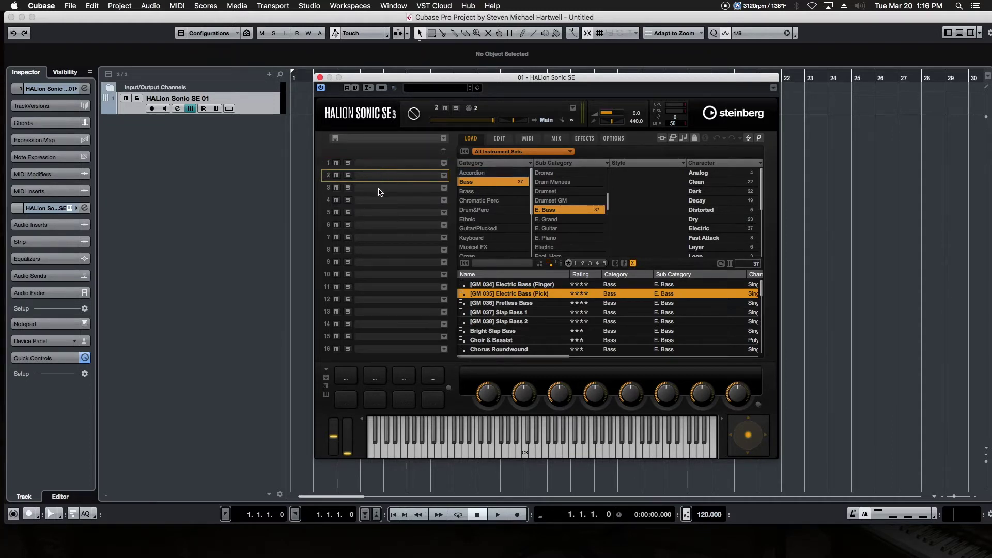
pyautogui.click(379, 189)
pyautogui.click(379, 202)
pyautogui.click(377, 214)
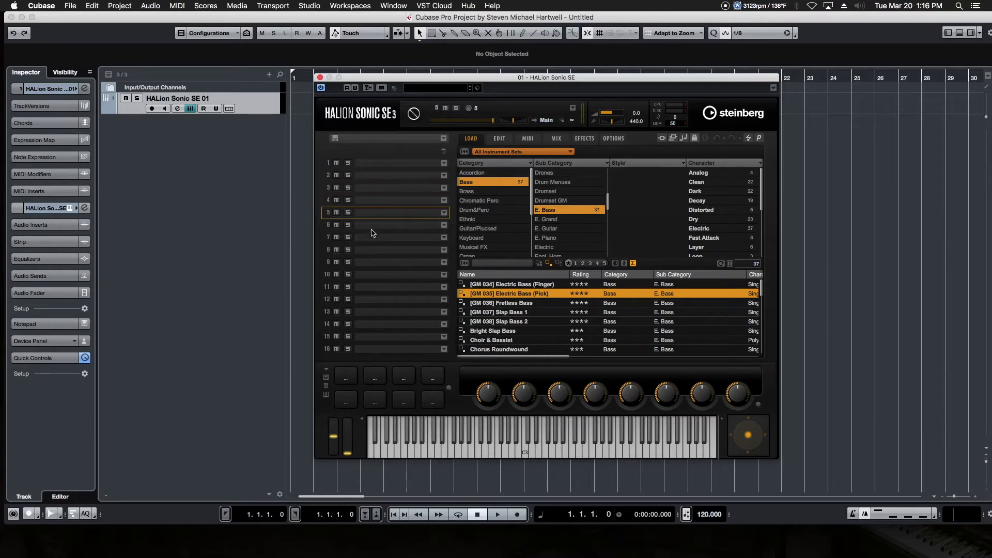
pyautogui.click(373, 226)
pyautogui.click(385, 351)
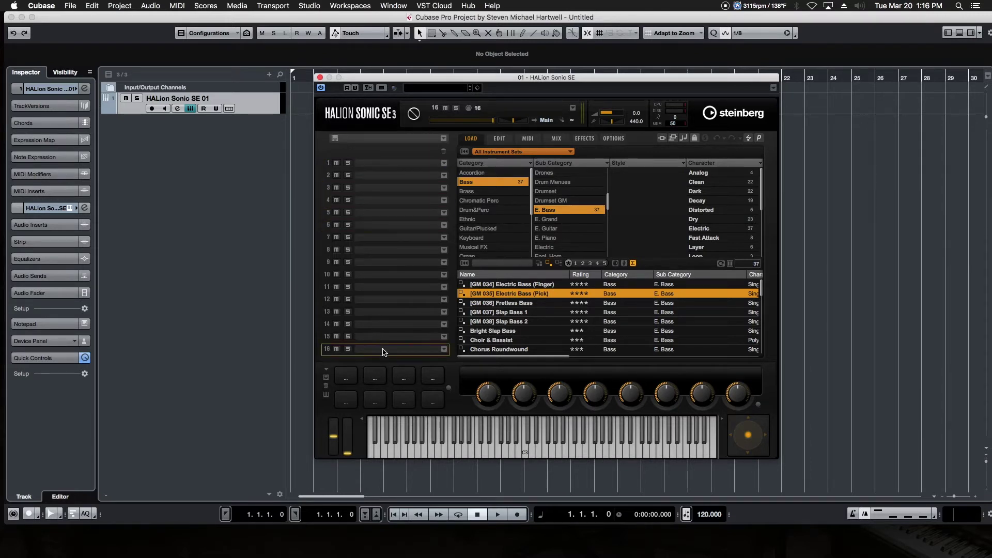
pyautogui.click(394, 165)
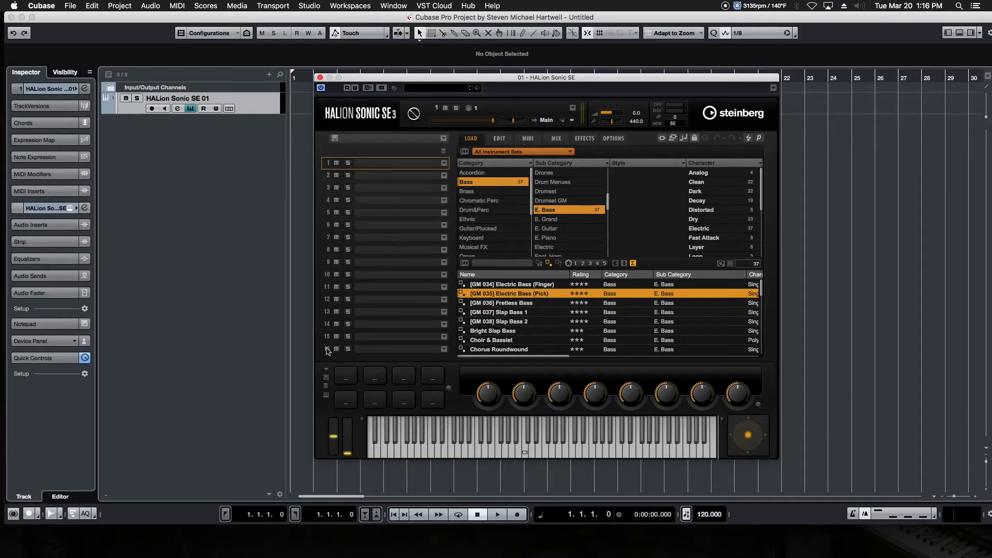
pyautogui.click(328, 178)
pyautogui.click(328, 164)
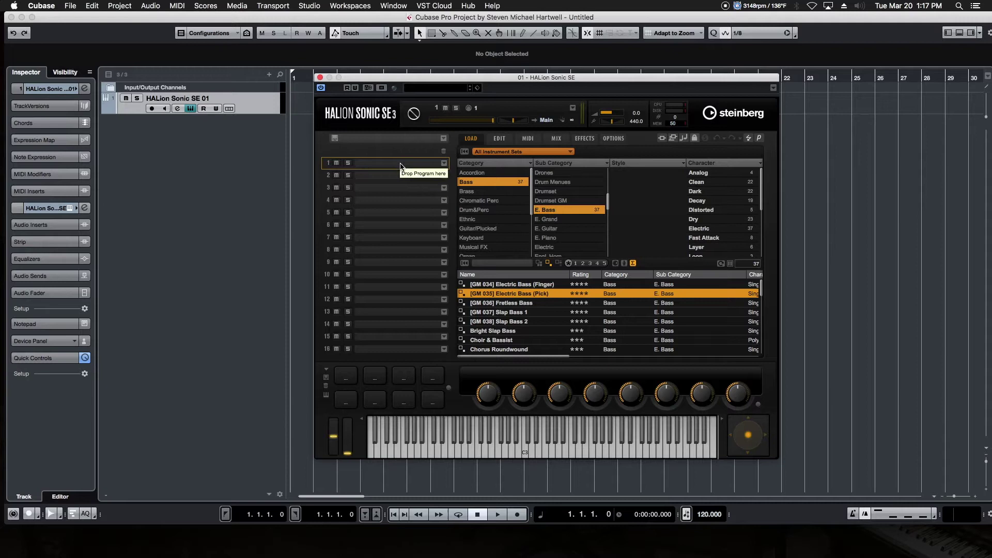
# Open slot 1's program browser and look through categories from Chromatic Perc to Sound FX.
pyautogui.click(444, 165)
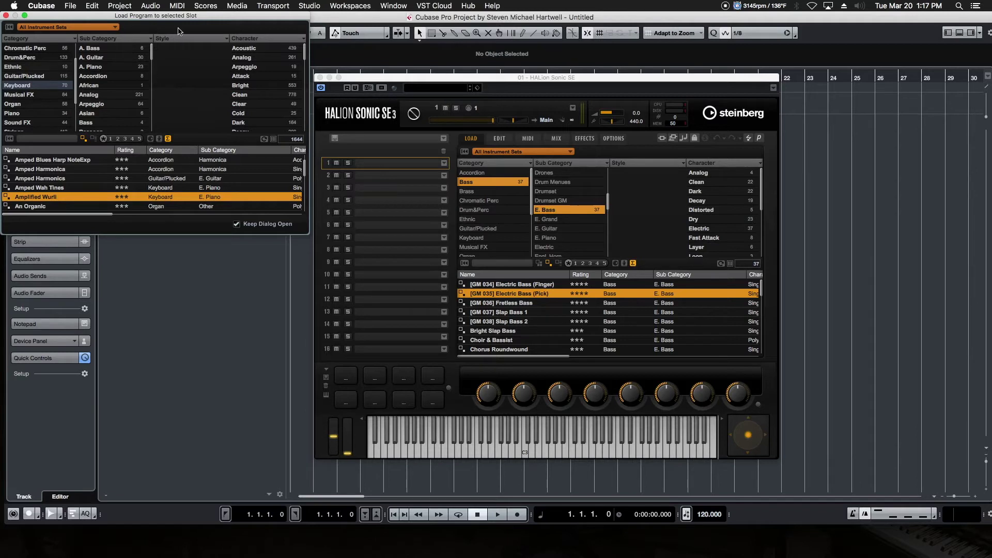
pyautogui.moveTo(183, 19); pyautogui.dragTo(200, 32)
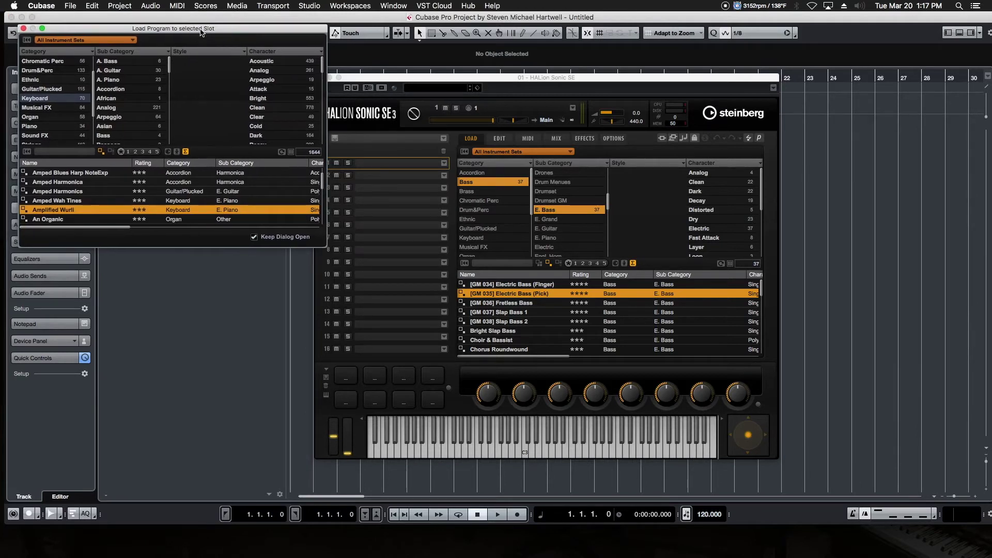
pyautogui.click(41, 62)
pyautogui.click(38, 71)
pyautogui.click(34, 89)
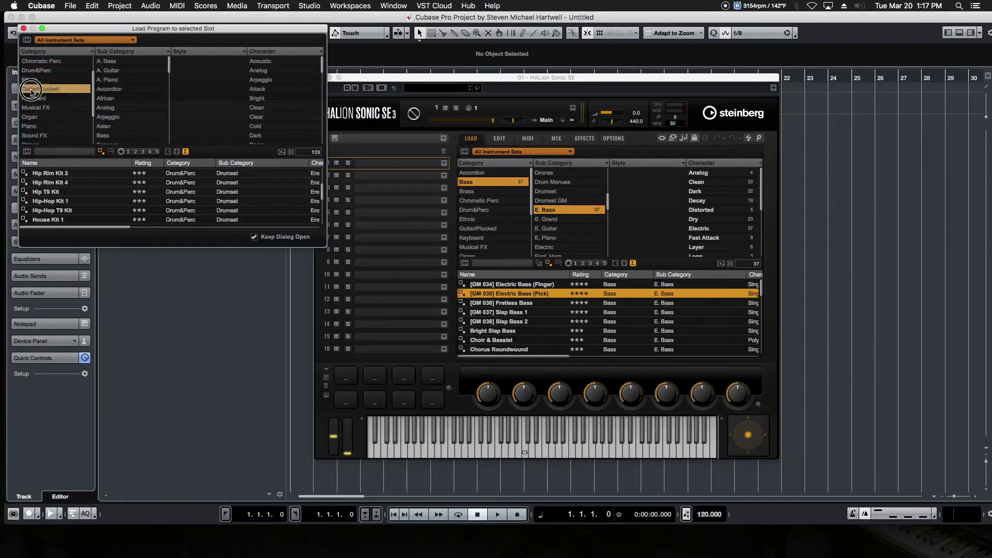
pyautogui.click(32, 99)
pyautogui.click(30, 117)
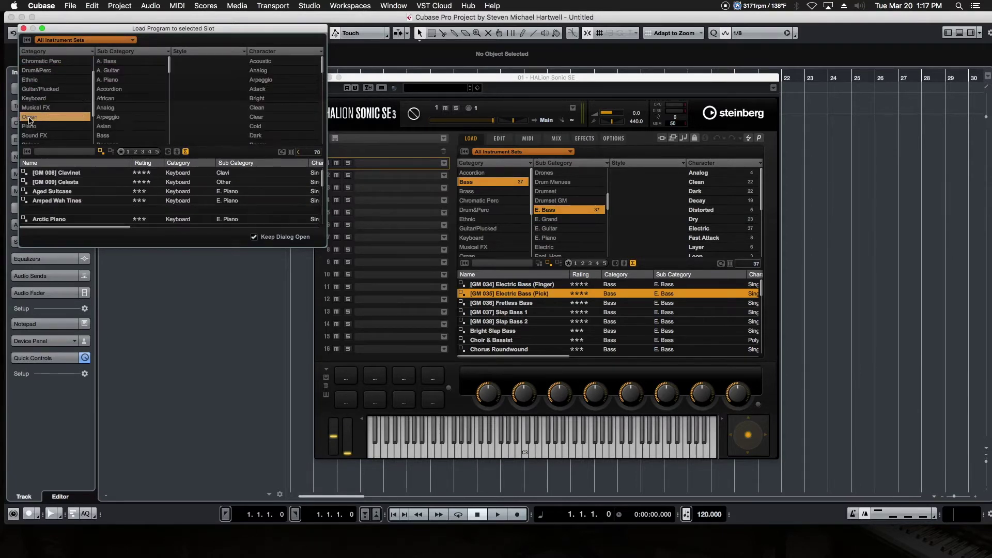
pyautogui.click(32, 136)
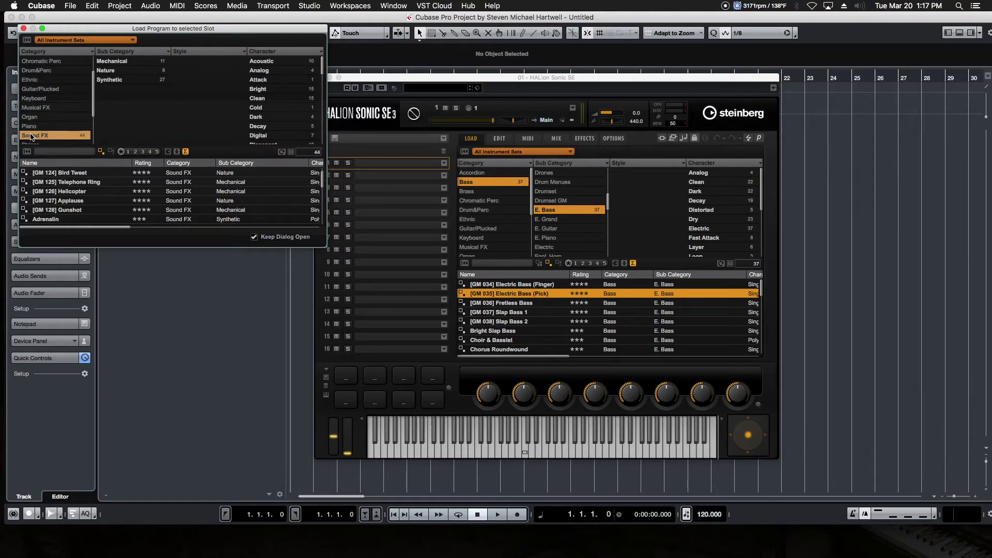
# Load Amplified Wurli from the Keyboard category into slot 1 and close the browser.
pyautogui.click(35, 100)
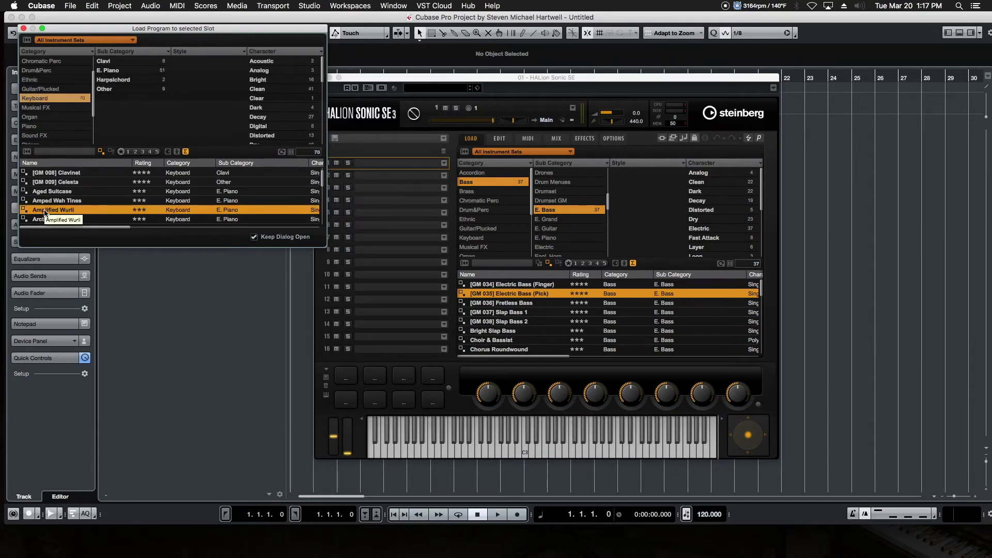
pyautogui.doubleClick(60, 213)
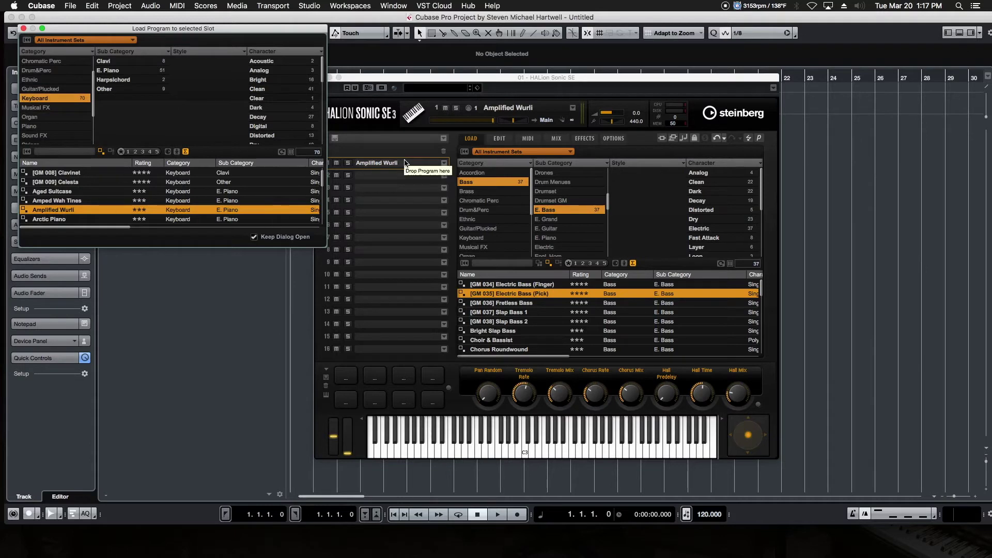
pyautogui.click(23, 29)
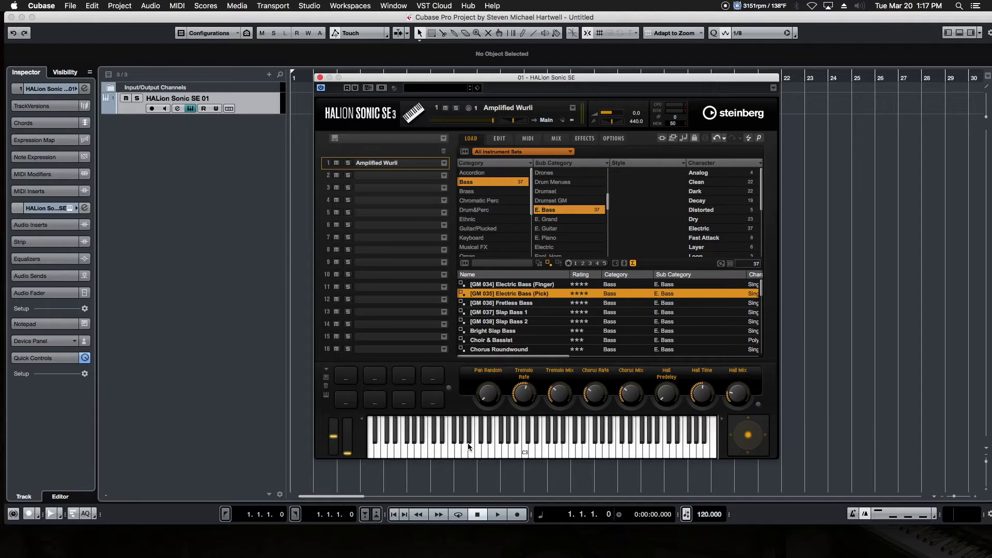
# Play several notes on HALion's on-screen keyboard to audition the Amplified Wurli sound.
pyautogui.click(470, 439)
pyautogui.click(509, 444)
pyautogui.click(545, 444)
pyautogui.click(579, 445)
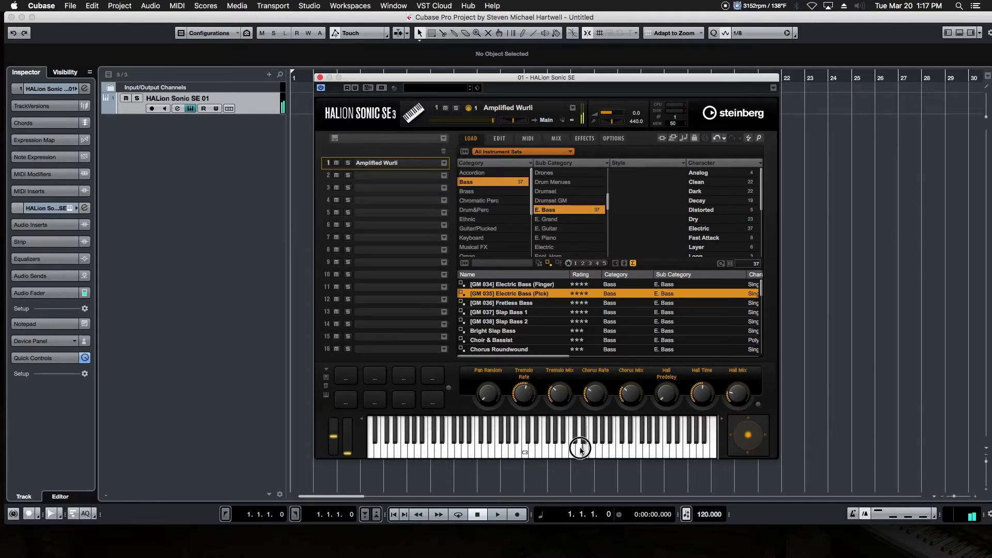
pyautogui.click(521, 445)
pyautogui.click(448, 438)
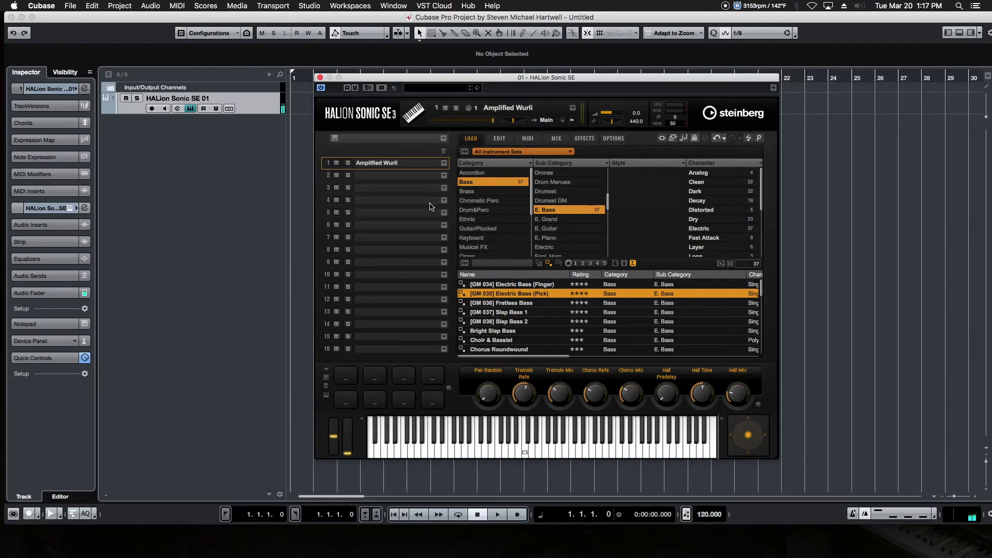
# Close the HALion Sonic SE instrument window, returning to the arrangement.
pyautogui.click(320, 78)
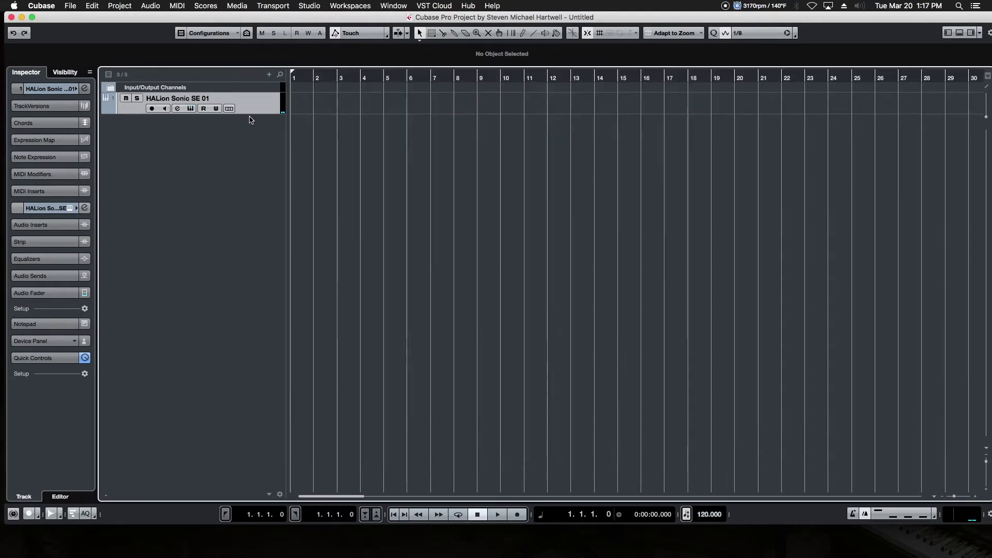
pyautogui.click(190, 109)
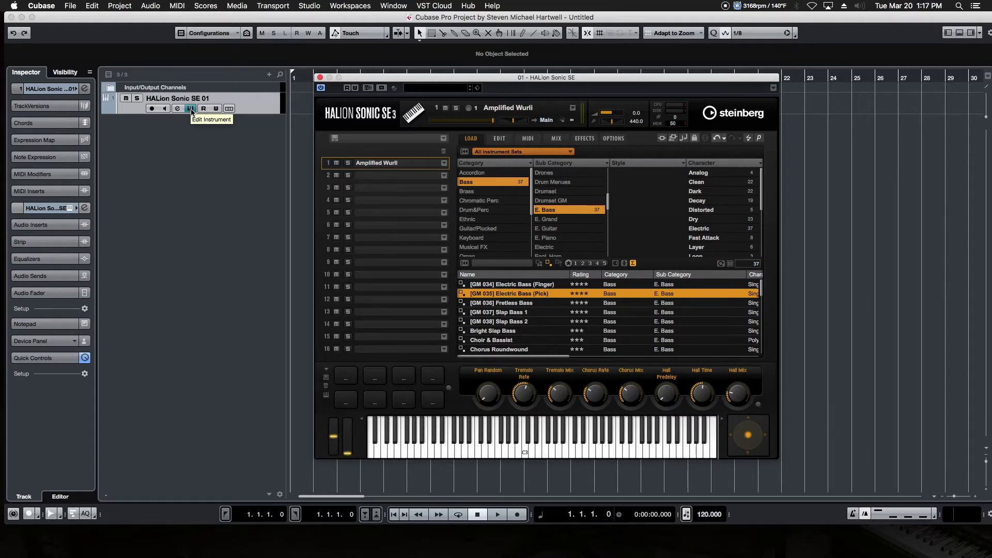
pyautogui.click(191, 108)
pyautogui.click(191, 109)
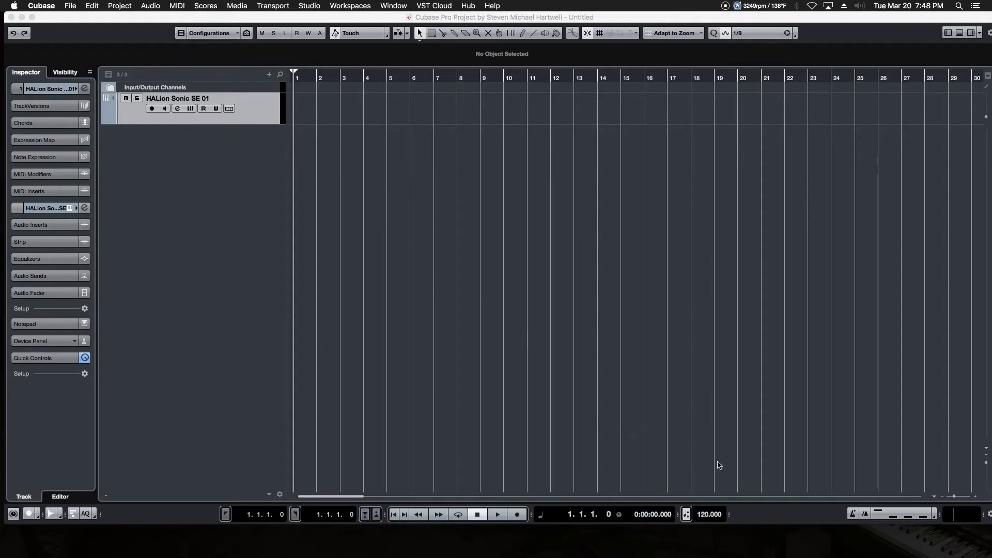
# Enter 100 in the transport tempo field and switch on the metronome click.
pyautogui.doubleClick(704, 514)
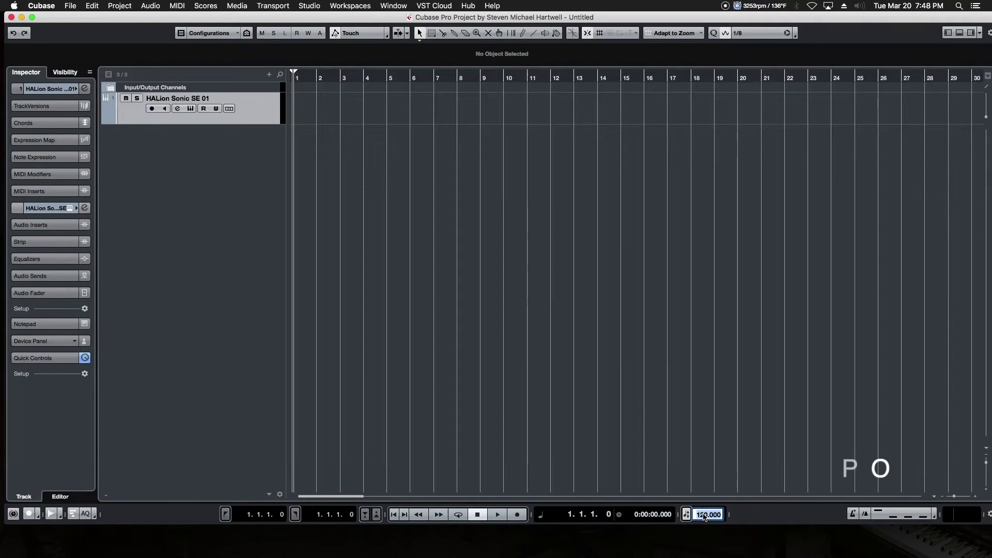
pyautogui.write('1')
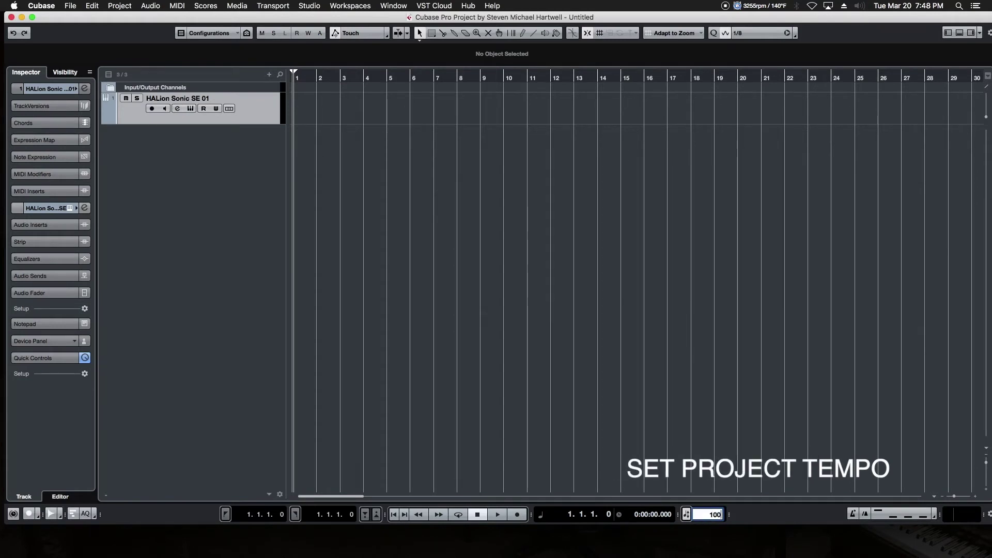
pyautogui.write('00')
pyautogui.press('Return')
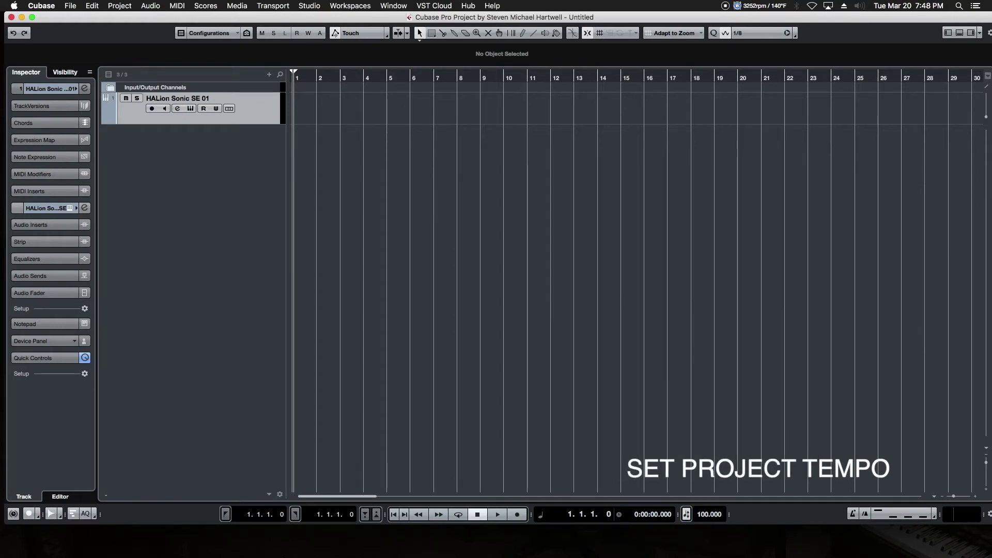
pyautogui.click(852, 515)
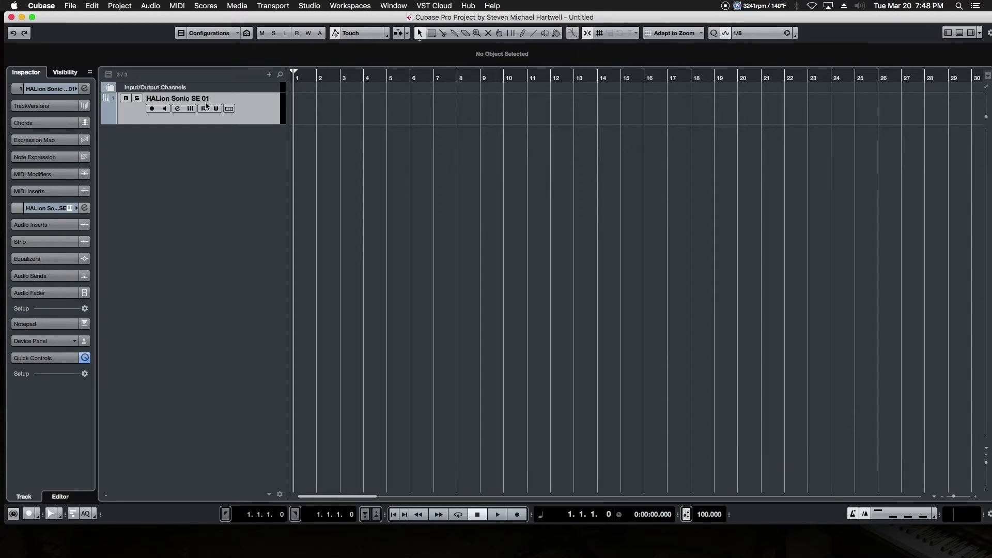
# Enable monitoring and record-arm the HALion Sonic SE 01 track.
pyautogui.click(163, 109)
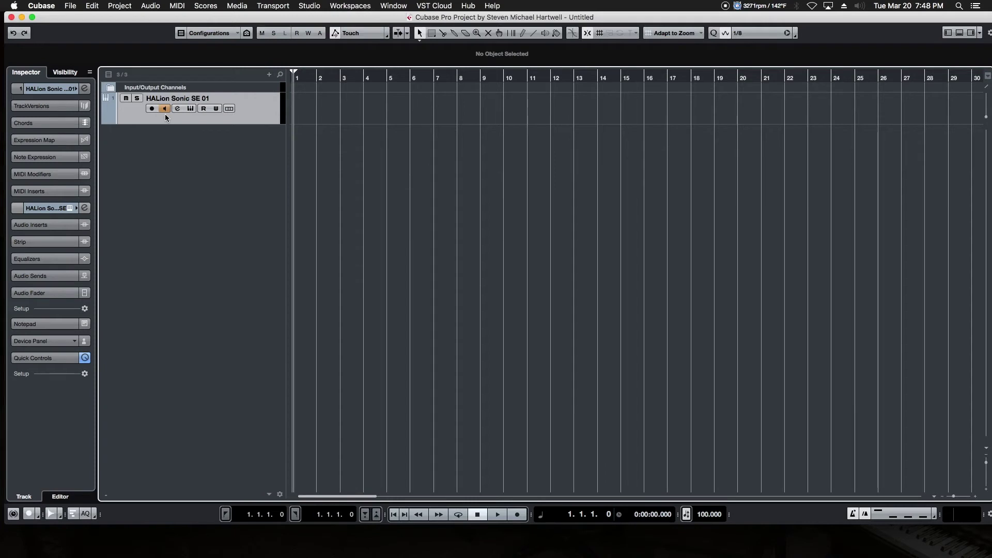
pyautogui.click(151, 109)
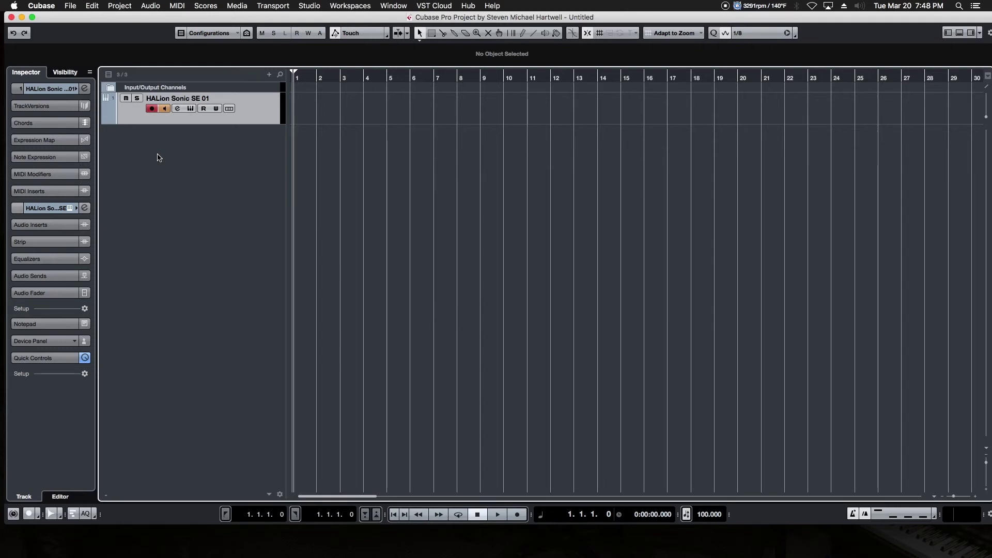
# Record a MIDI part from bar 1 to 12, starting with keypad * and stopping with Space.
pyautogui.press('KP_Multiply')
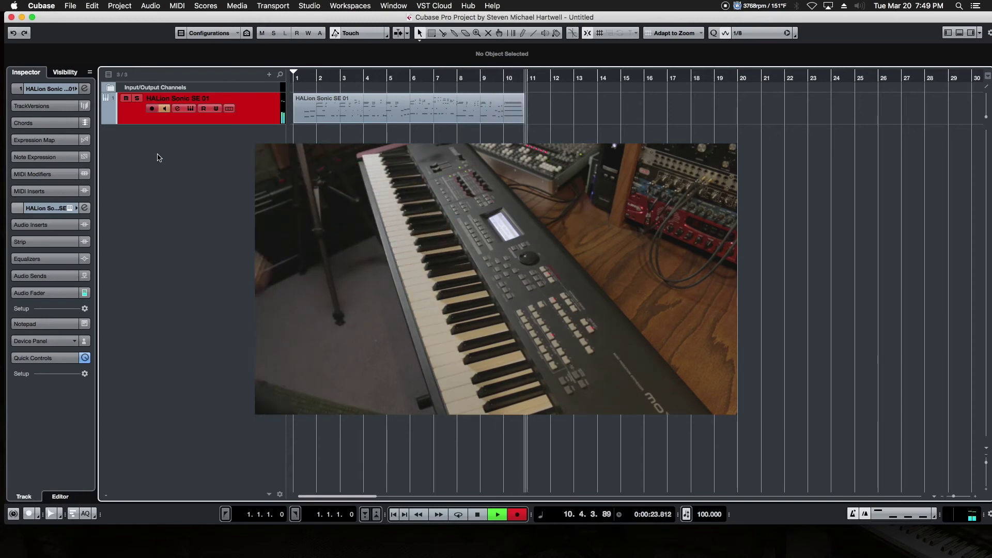
pyautogui.press('space')
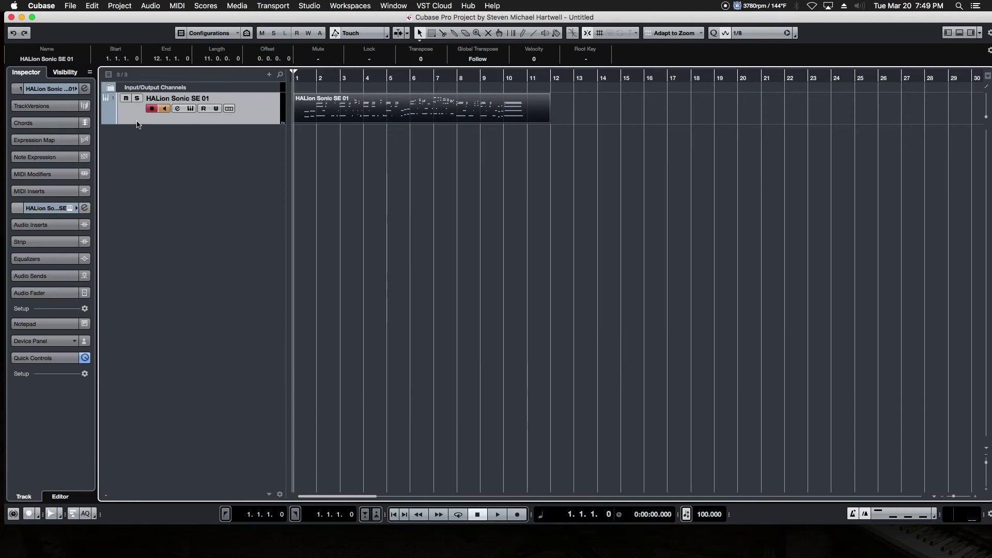
# Disarm the HALion Sonic SE 01 track and select its recorded MIDI part.
pyautogui.click(150, 109)
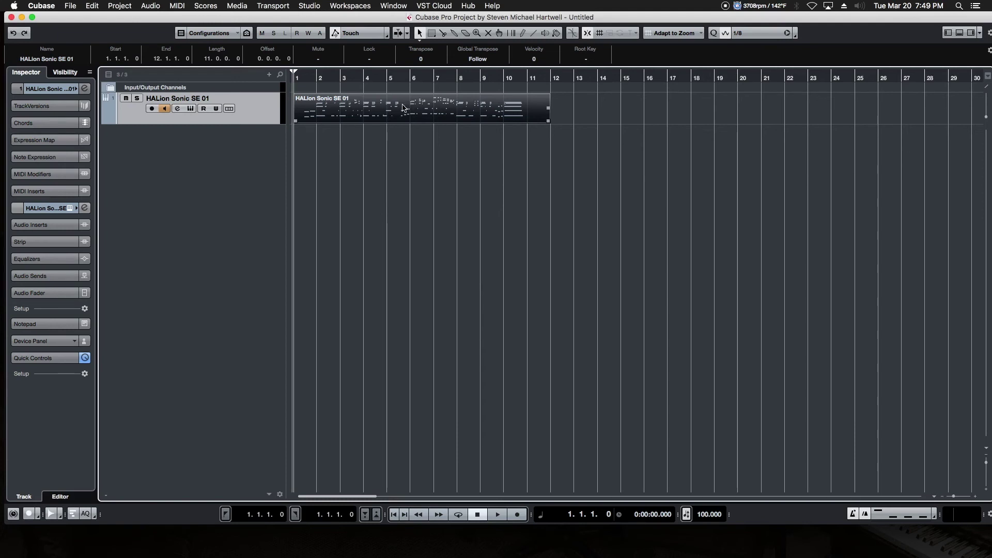
pyautogui.click(548, 122)
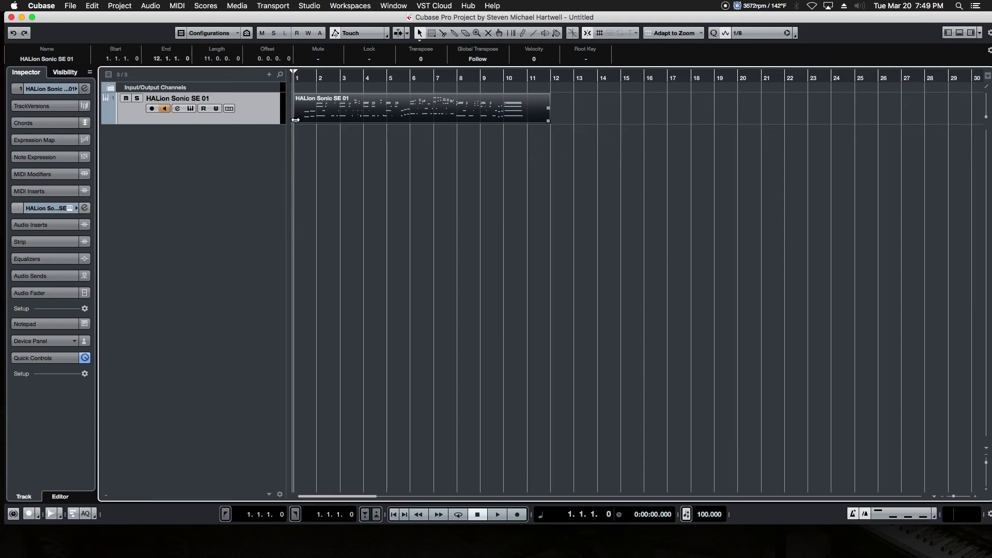
# Repeat the MIDI part once so a copy runs from bar 12 to bar 23.
pyautogui.moveTo(548, 122)
pyautogui.mouseDown()
pyautogui.moveTo(394, 118)
pyautogui.moveTo(572, 118)
pyautogui.moveTo(536, 117)
pyautogui.moveTo(549, 115)
pyautogui.mouseUp()
pyautogui.moveTo(549, 110); pyautogui.dragTo(600, 109)
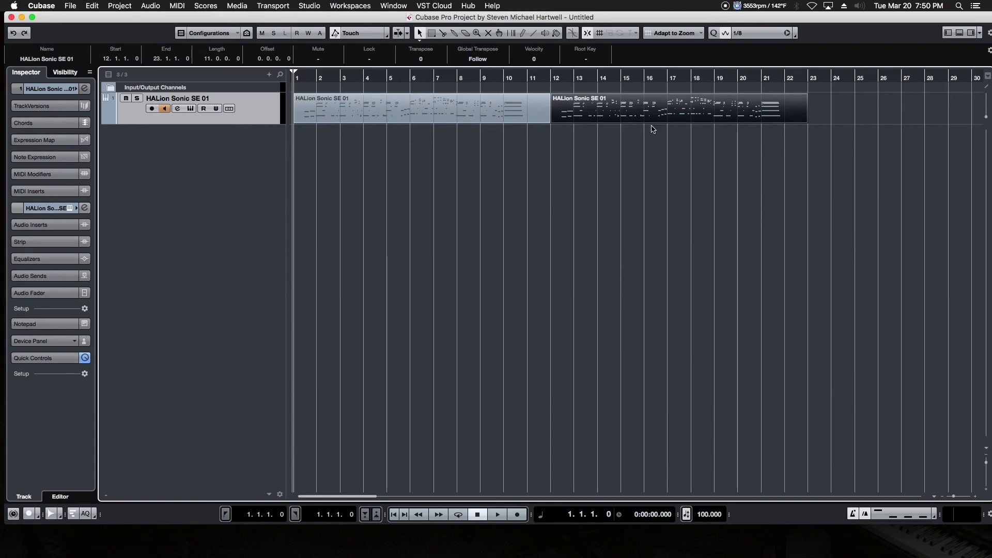
# Open the first Wurlitzer MIDI part in the lower-zone Key Editor to view its recorded notes.
pyautogui.click(425, 106)
pyautogui.doubleClick(426, 106)
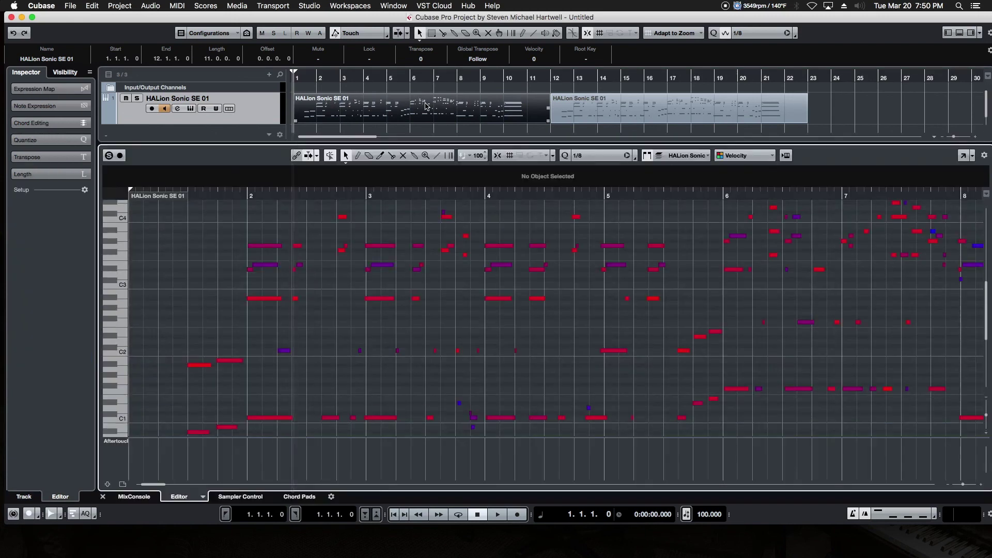